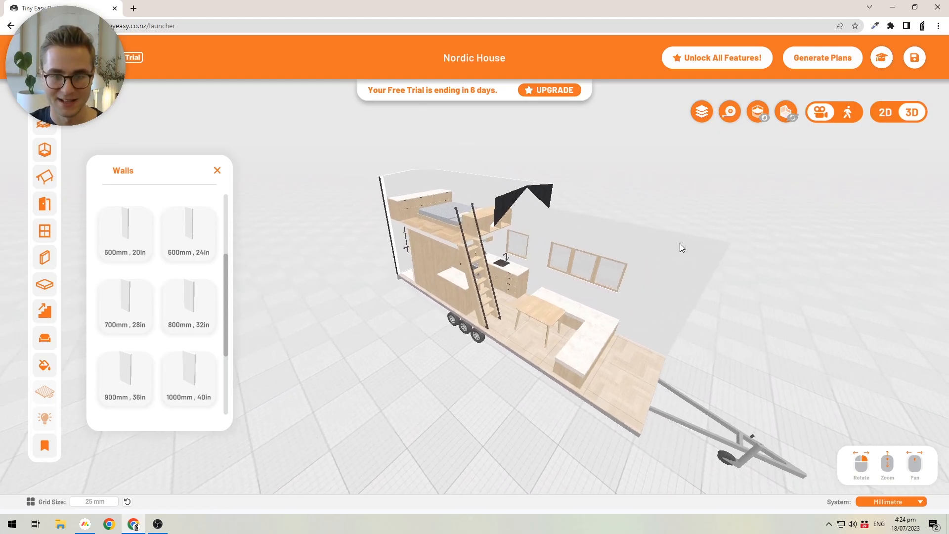
Step: Hide the lofts to expose the rooms underneath
scroll(456, 230, "up", 5)
right_click_drag(455, 230, 442, 249)
left_click_drag(441, 249, 443, 244)
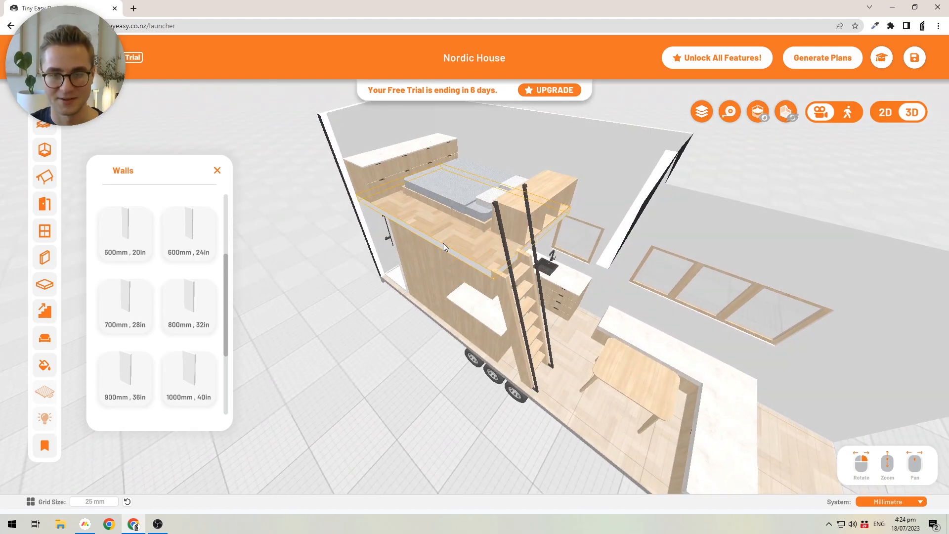
left_click(754, 112)
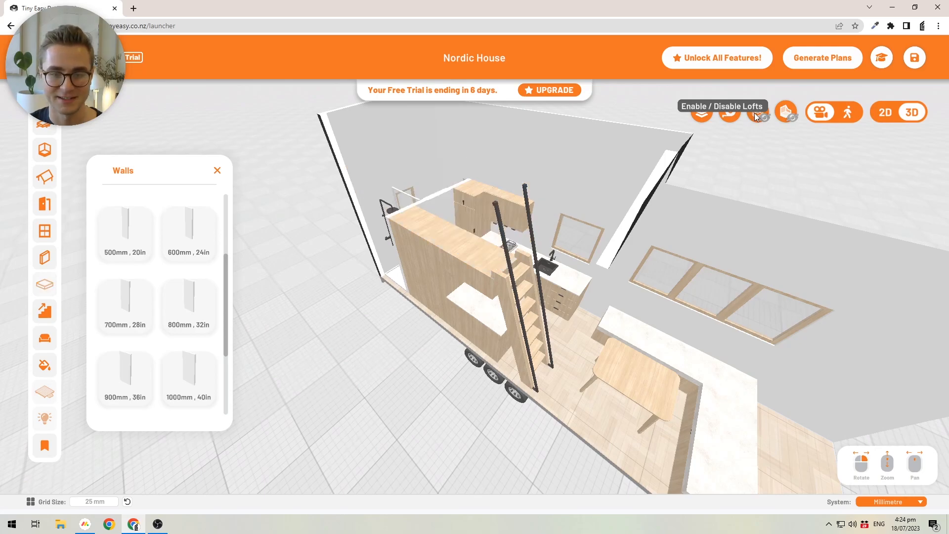
Step: In the trailer/foundation settings, move the interior 500 mm towards the front
left_click_drag(400, 222, 385, 230)
right_click_drag(385, 231, 694, 206)
scroll(426, 228, "up", 3)
right_click_drag(480, 193, 490, 229)
middle_click_drag(491, 230, 523, 295)
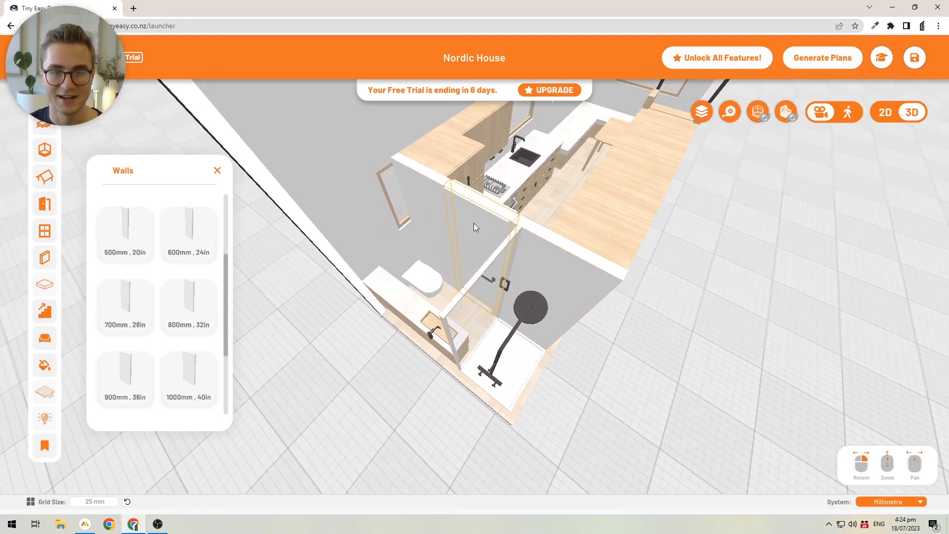
mouse_move(472, 191)
right_mouse_down()
mouse_move(463, 179)
mouse_move(478, 201)
right_mouse_up()
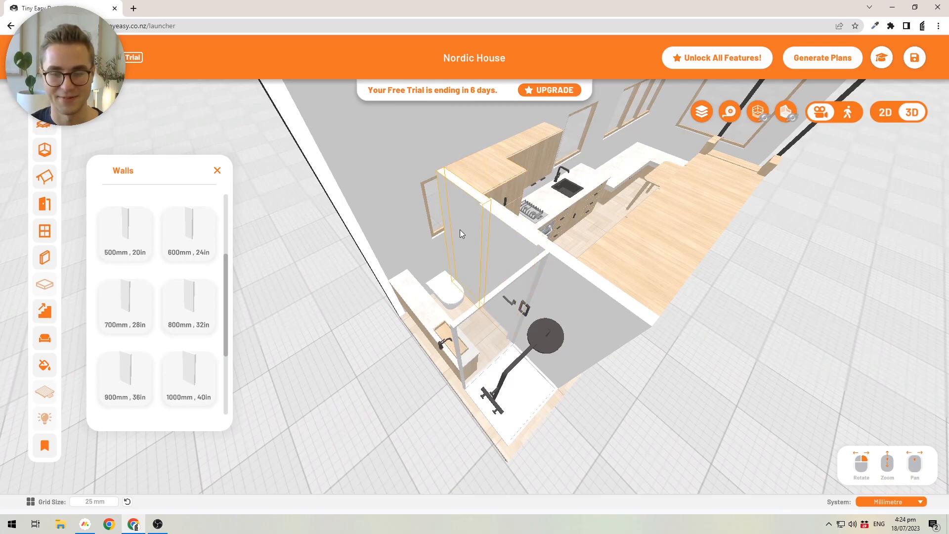
left_click_drag(476, 238, 503, 283)
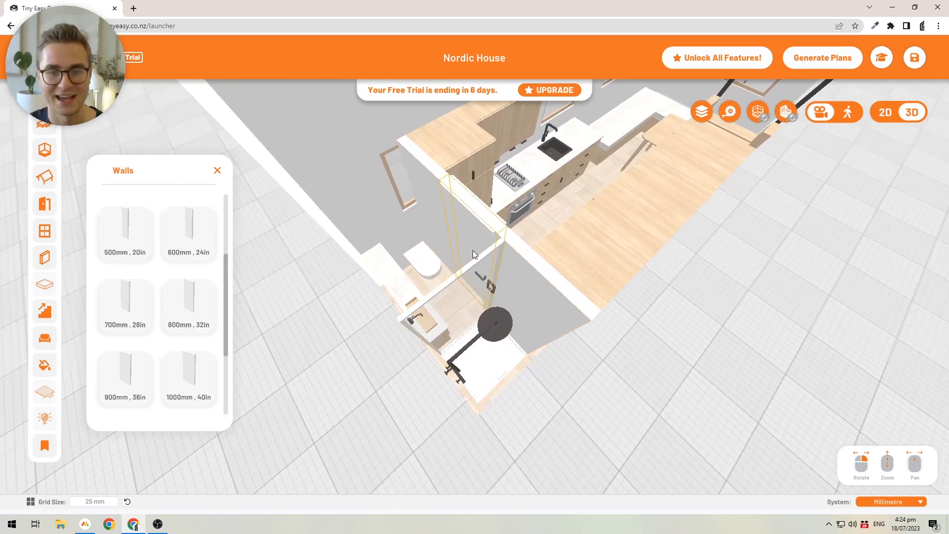
left_click(43, 126)
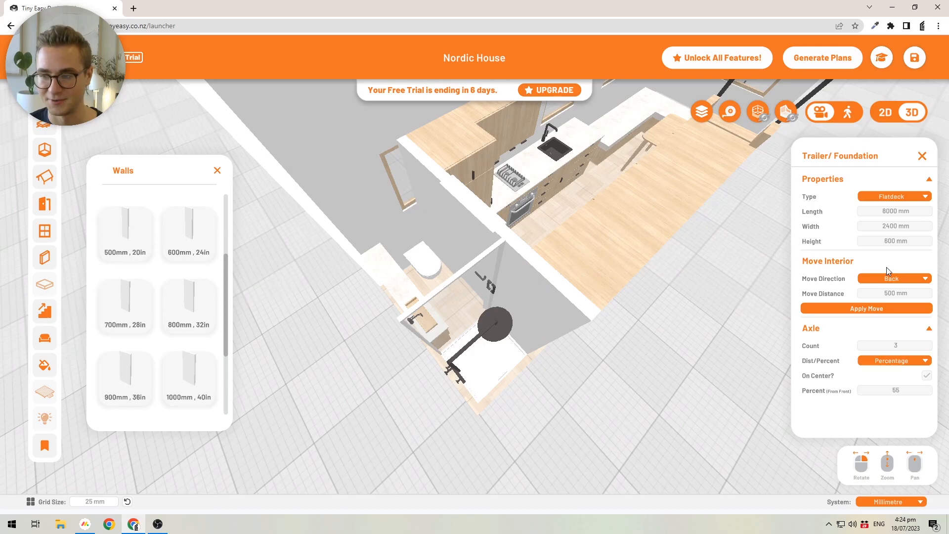
left_click_drag(449, 271, 498, 277)
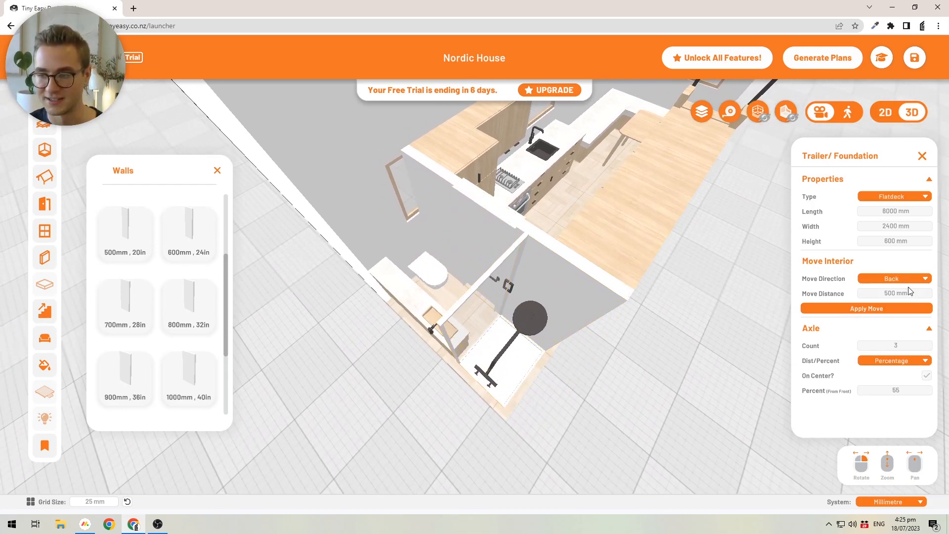
left_click(886, 279)
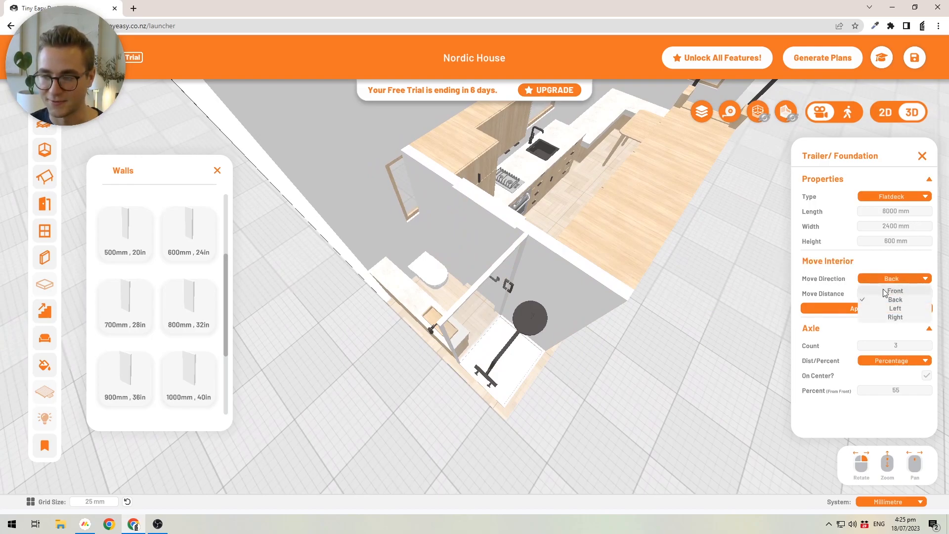
left_click(894, 291)
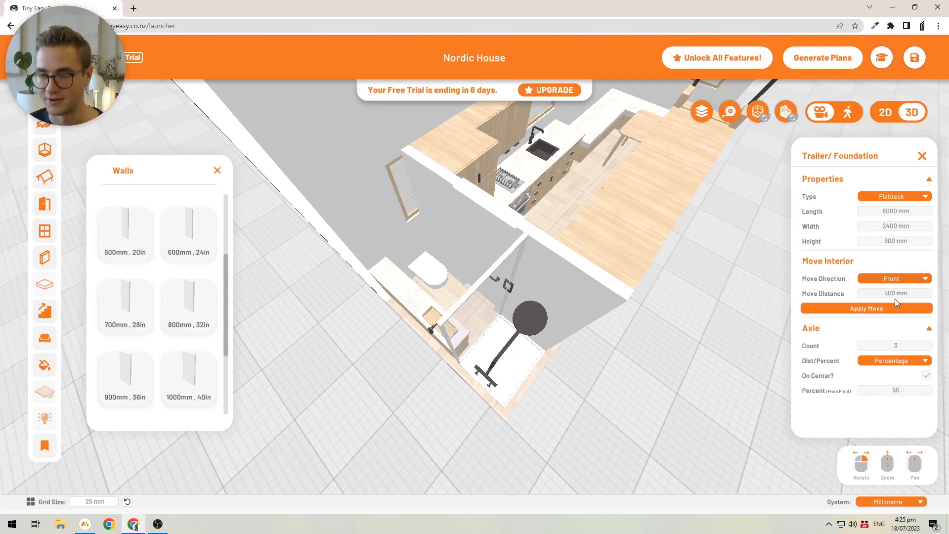
left_click(856, 307)
Step: Move the bathroom sink cabinet back towards the rear end of the trailer floor
left_click_drag(497, 339, 418, 262)
scroll(423, 212, "up", 3)
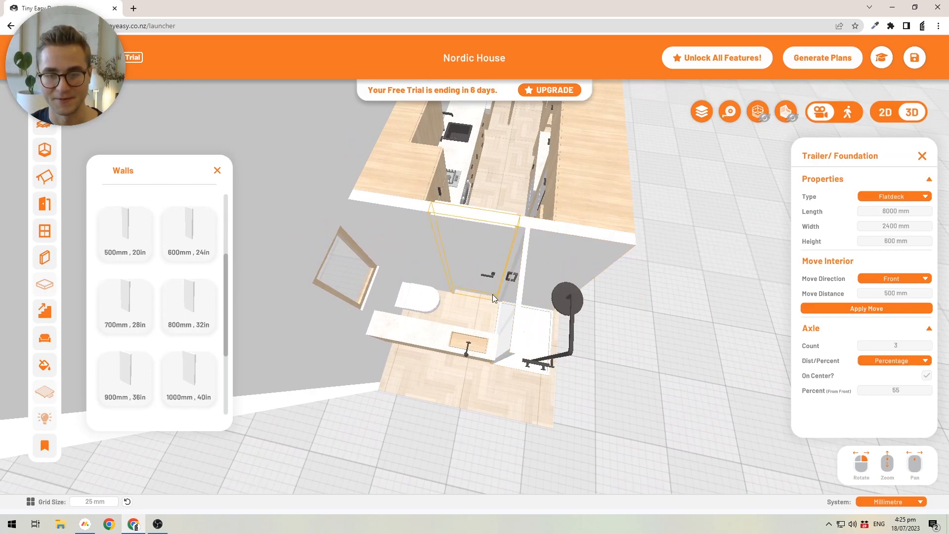
left_click_drag(496, 353, 445, 183)
left_click(474, 281)
left_click_drag(440, 345, 419, 405)
Step: Move the shower alcove and the cabinet beside the sink back to the rear end of the bathroom
left_click(500, 278)
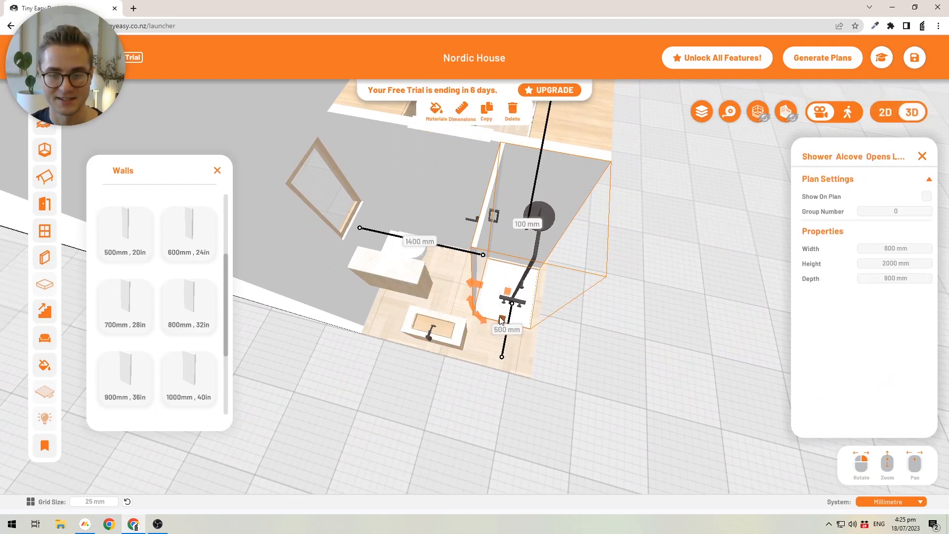
left_click_drag(501, 321, 470, 430)
left_click(412, 287)
left_click_drag(410, 329, 378, 276)
left_click_drag(377, 324, 339, 377)
left_click(369, 408)
Step: Set the interior bathroom door's width to 800 mm
middle_click_drag(452, 152, 366, 293)
left_click_drag(366, 293, 476, 236)
scroll(452, 263, "up", 2)
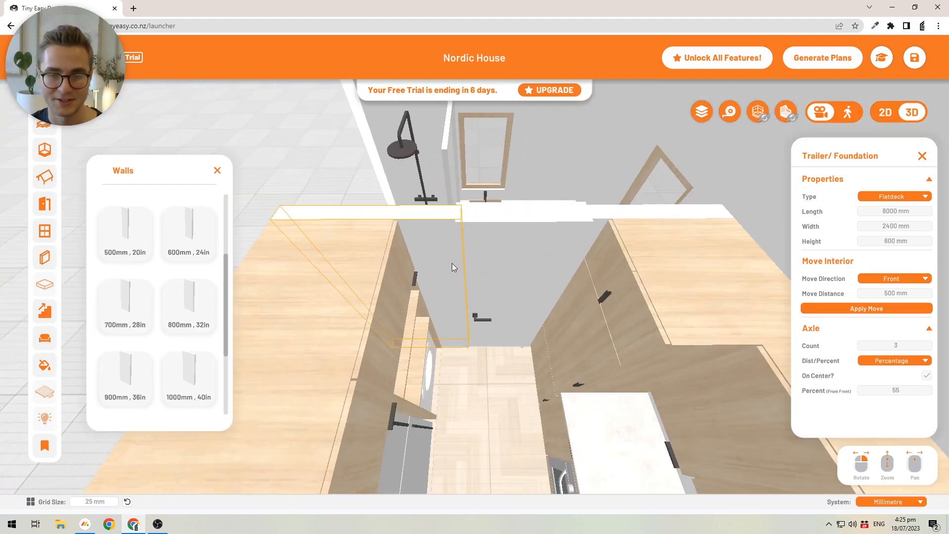
left_click(497, 223)
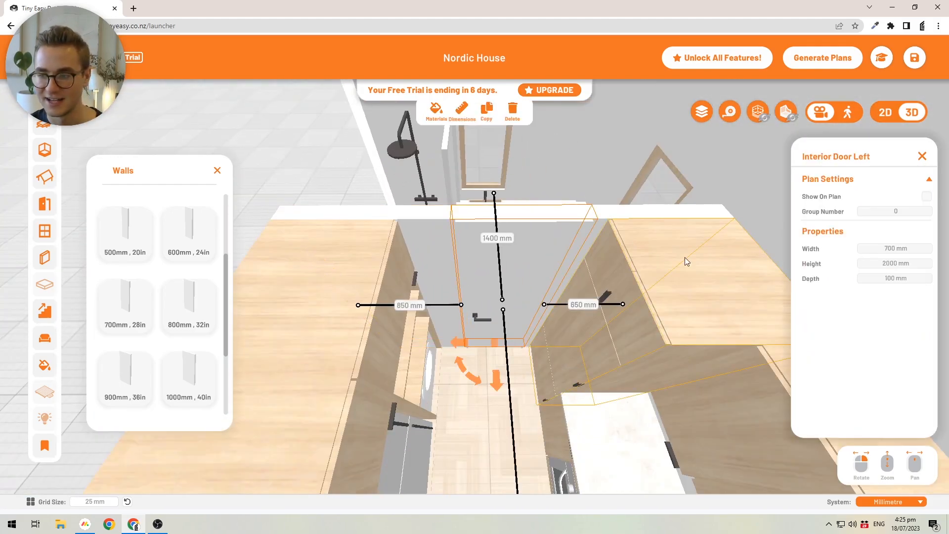
left_click(909, 248)
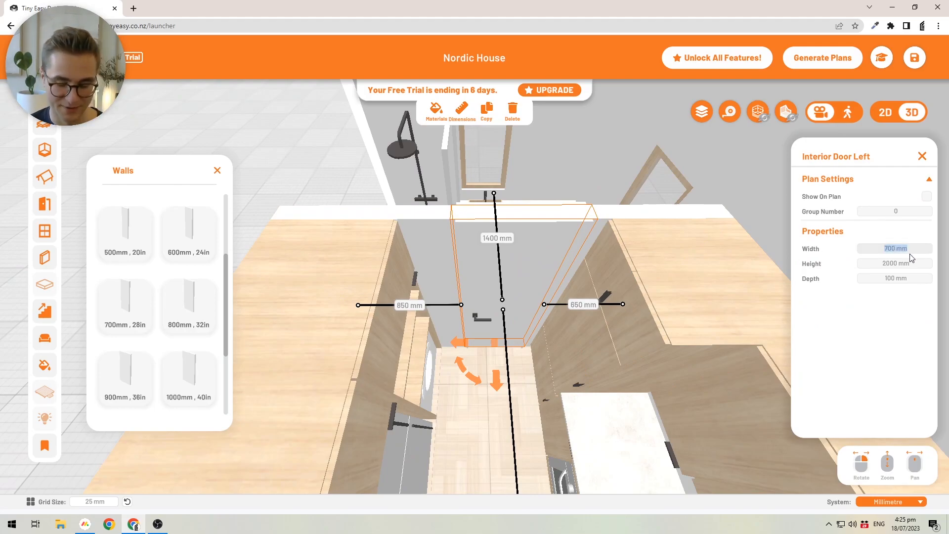
type("800")
key("Return")
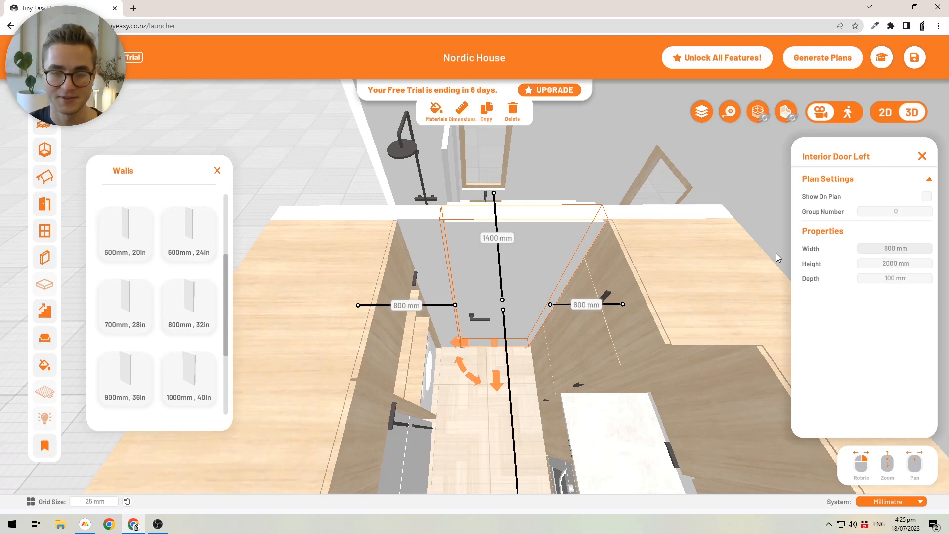
Step: Slide the interior door out of the wall opening into the bathroom, about 1000 mm from the rear end
left_click(405, 215)
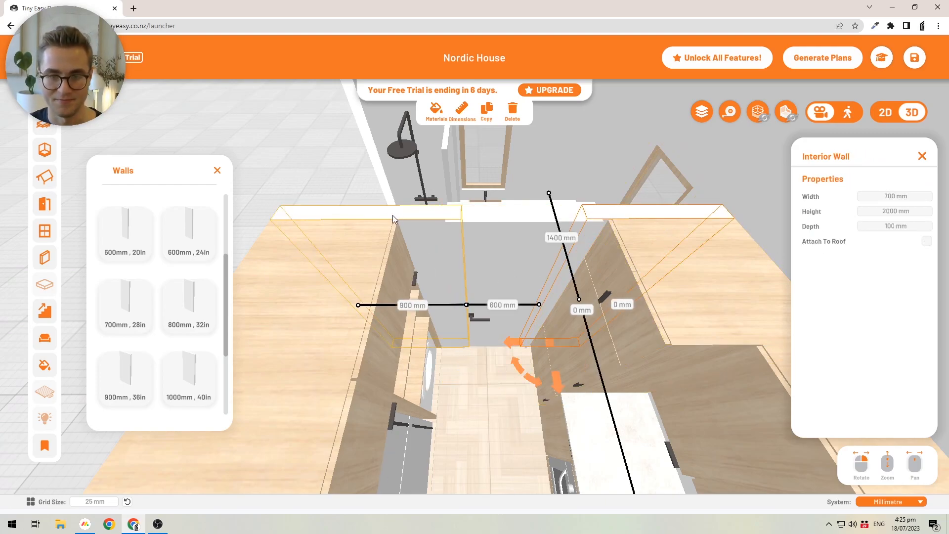
left_click(499, 214)
left_click(386, 209)
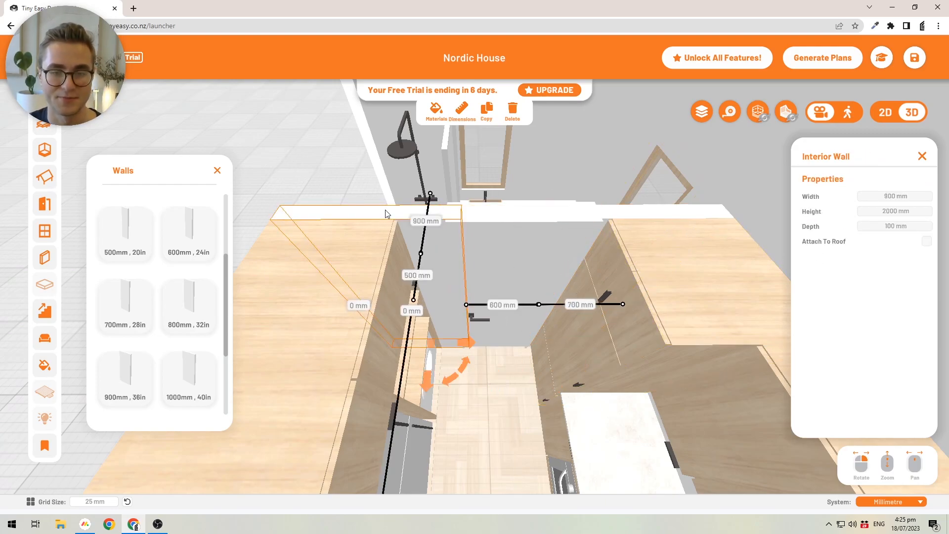
left_click(645, 212)
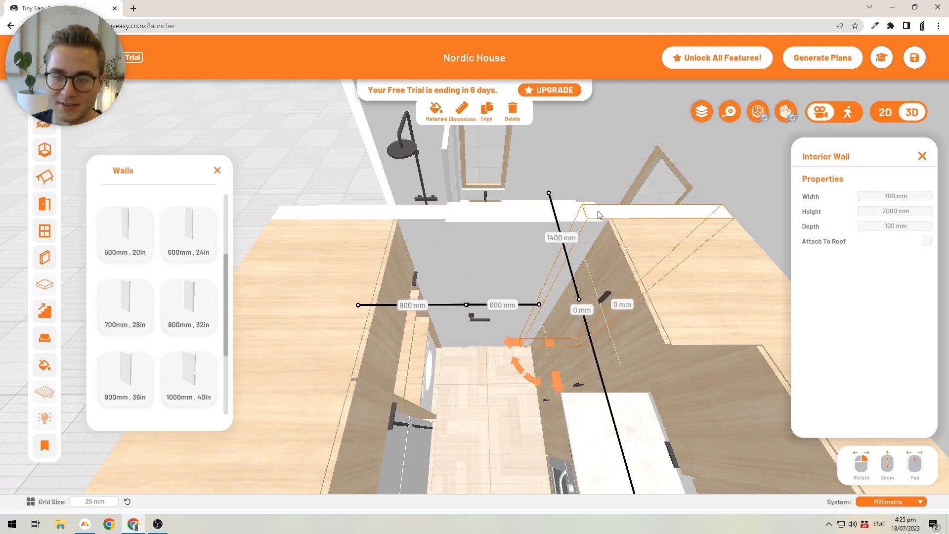
left_click(512, 260)
left_click_drag(494, 341, 495, 310)
left_click(452, 327)
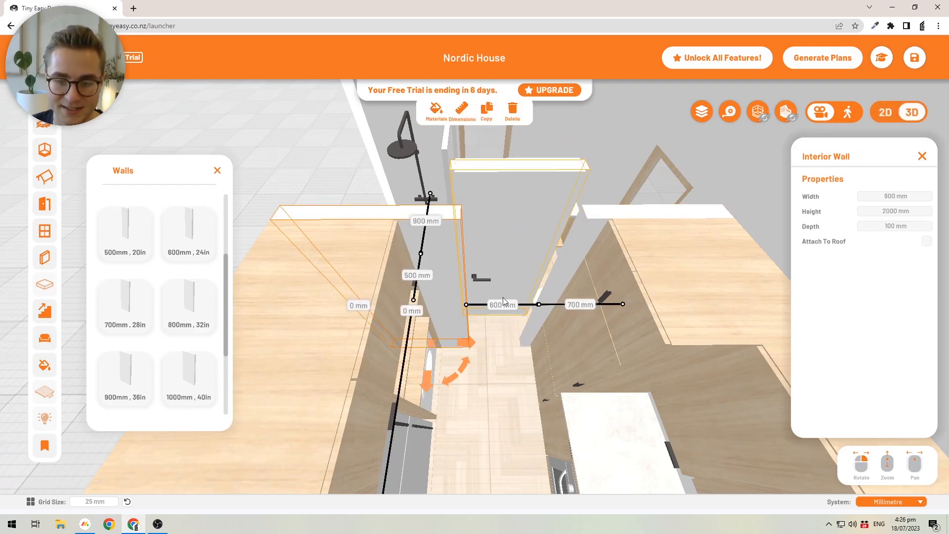
left_click(497, 336)
Step: Set the width of the interior wall on the kitchen side of the doorway to 600 mm
left_click_drag(520, 280, 474, 316)
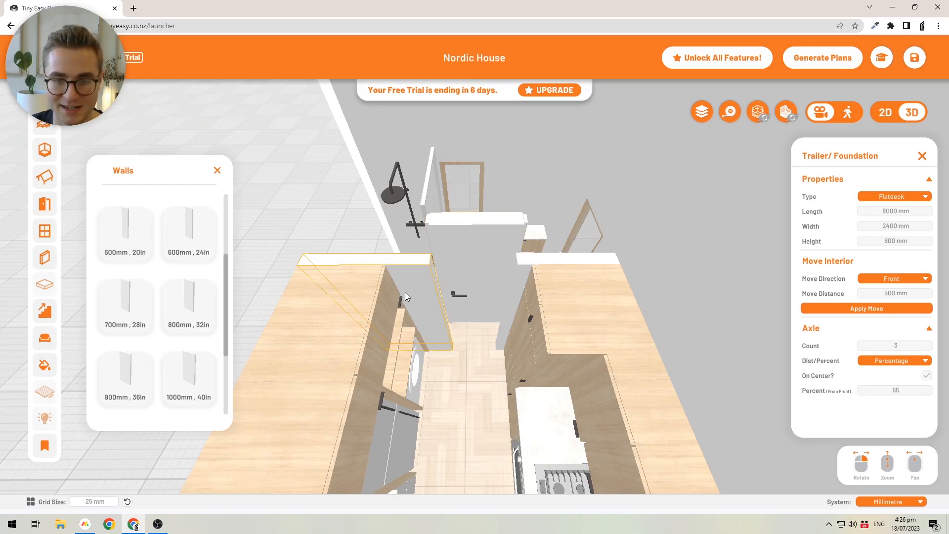
left_click(520, 292)
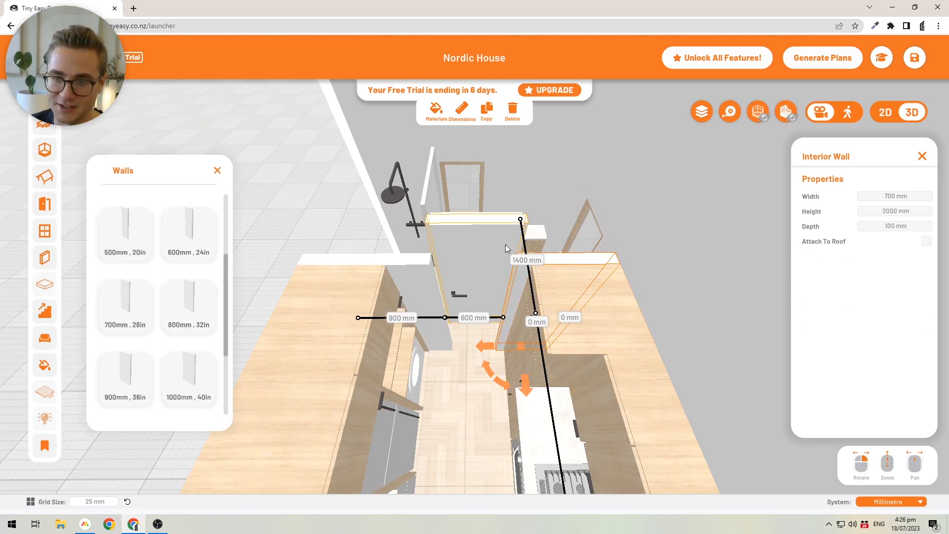
left_click(900, 197)
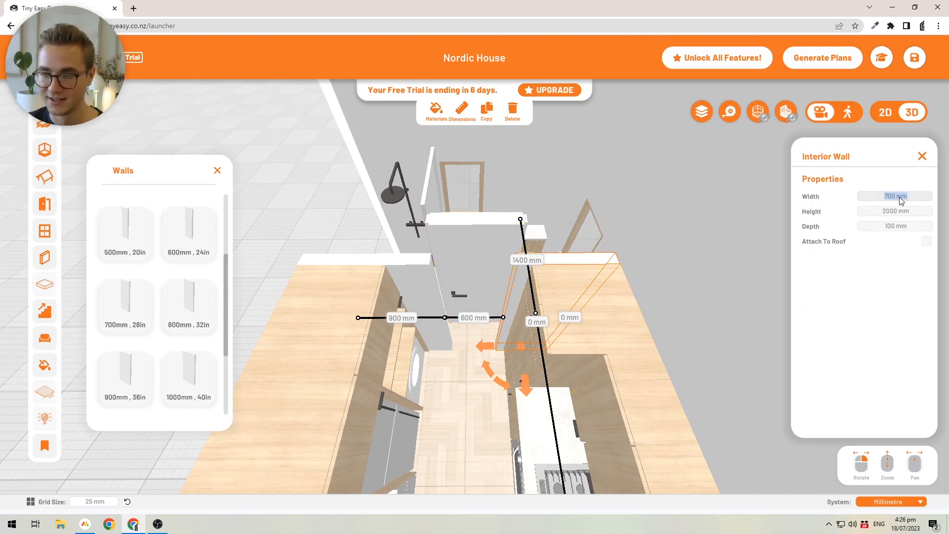
type("600")
key("Return")
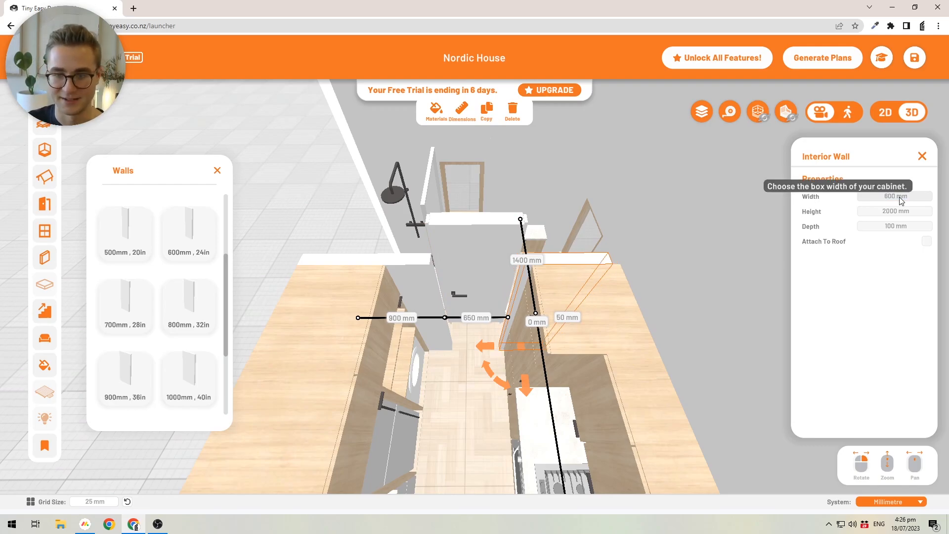
Step: Set the gap between the kitchen-side interior wall and the adjacent exterior wall to 0 mm
left_click_drag(432, 348, 643, 267)
right_click_drag(643, 267, 361, 303)
left_click(424, 311)
middle_click_drag(460, 321, 583, 353)
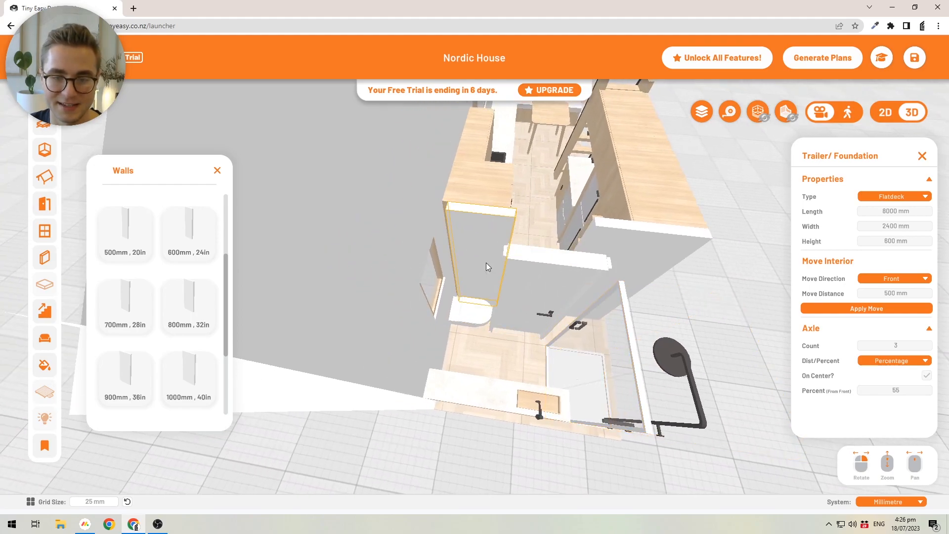
left_click(485, 263)
scroll(479, 266, "up", 5)
scroll(475, 267, "down", 3)
middle_click_drag(473, 268, 449, 272)
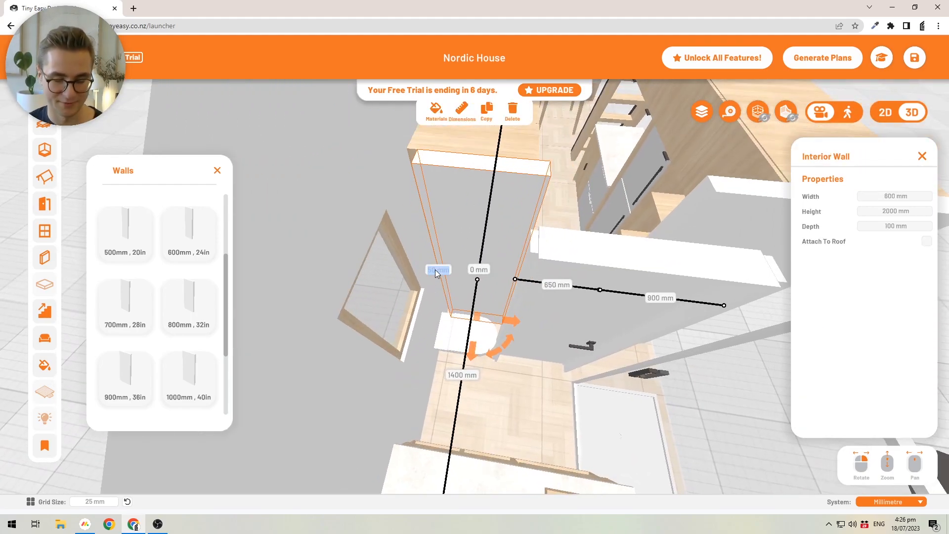
type("0")
key("Return")
Step: Set the shower-side interior wall's width to 800 mm and its gap to the exterior side to 0 mm
scroll(435, 269, "down", 5)
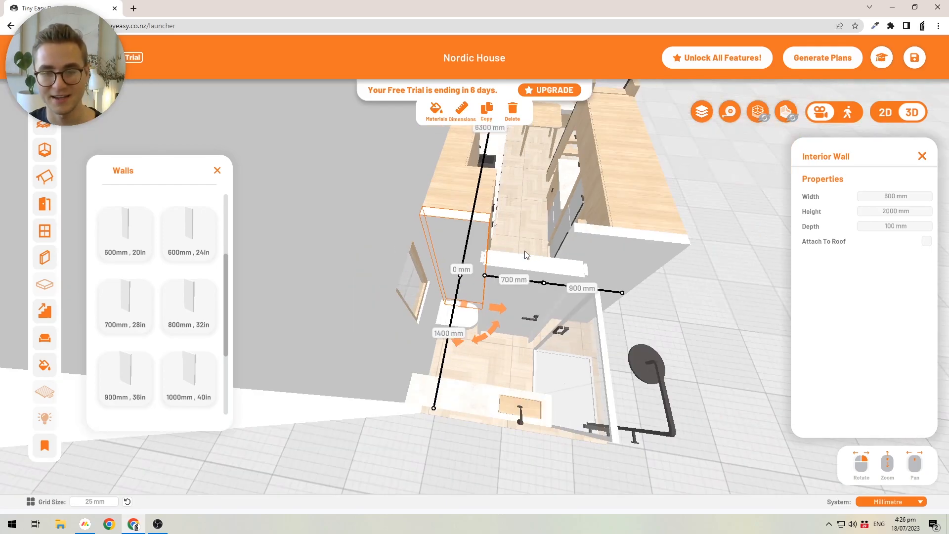
middle_click_drag(515, 256, 408, 225)
left_click(534, 218)
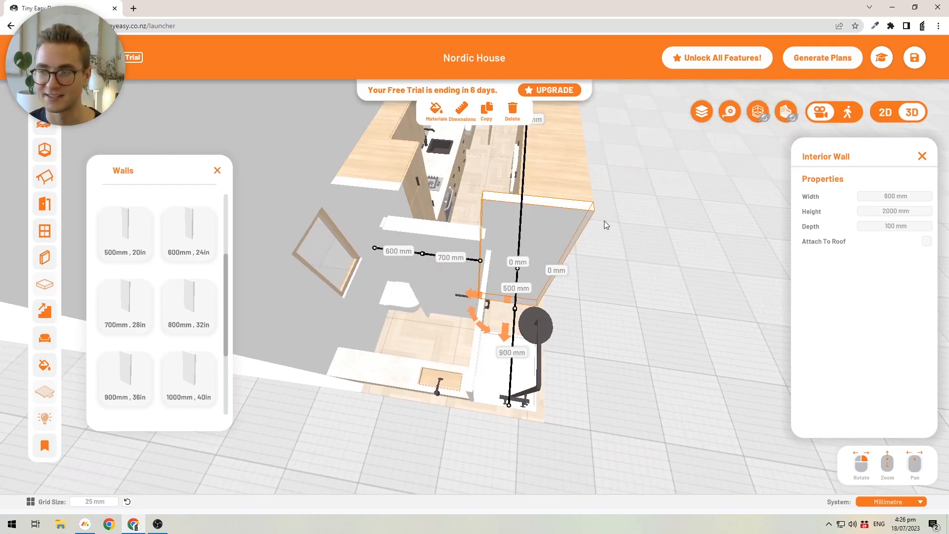
left_click(890, 198)
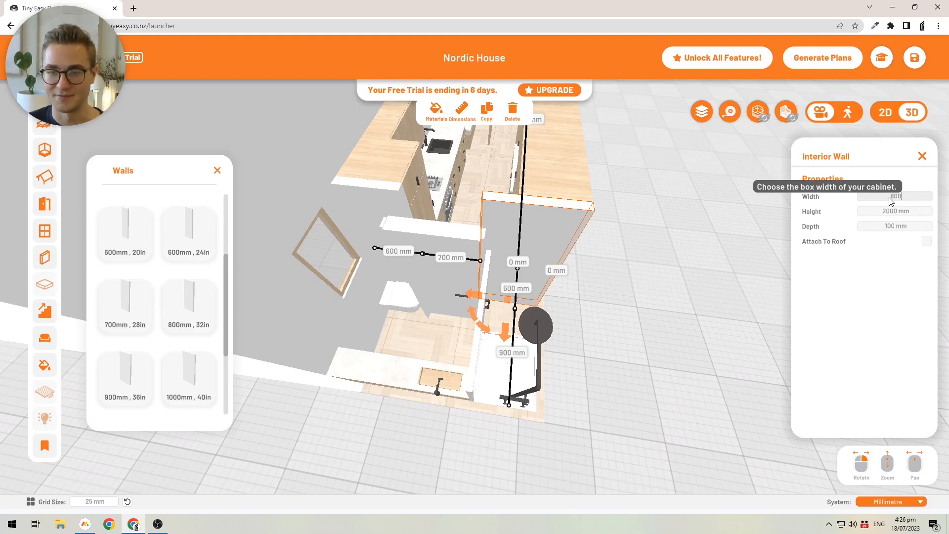
type("800")
key("Return")
left_click(556, 271)
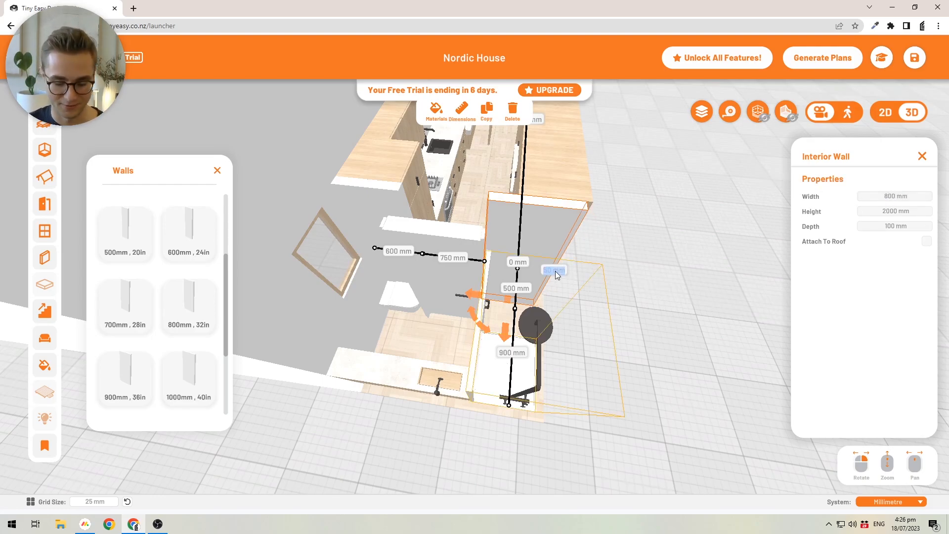
type("0")
key("Return")
Step: Examine the interior door's size and clearances relative to the widened opening, toilet and shower
right_click_drag(413, 227, 464, 322)
scroll(435, 286, "up", 3)
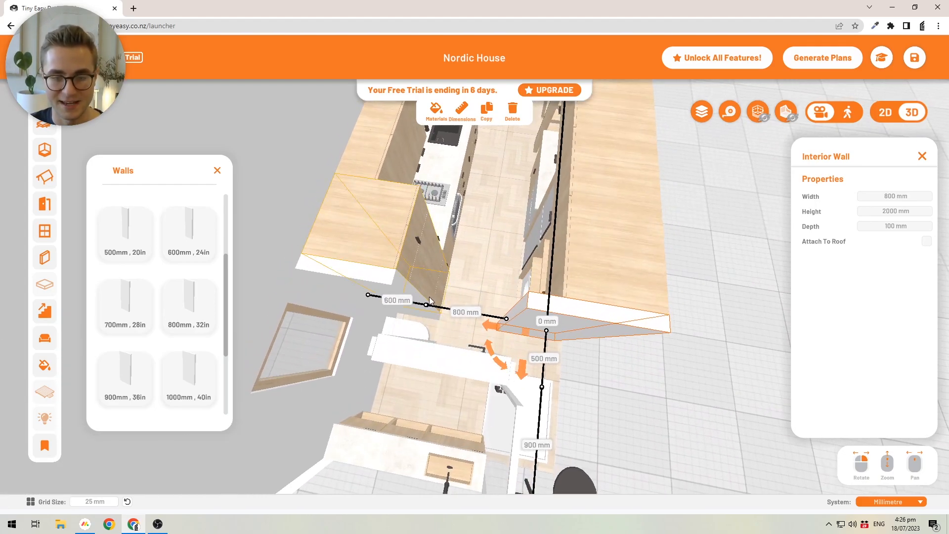
middle_click_drag(464, 323, 512, 220)
left_click(473, 303)
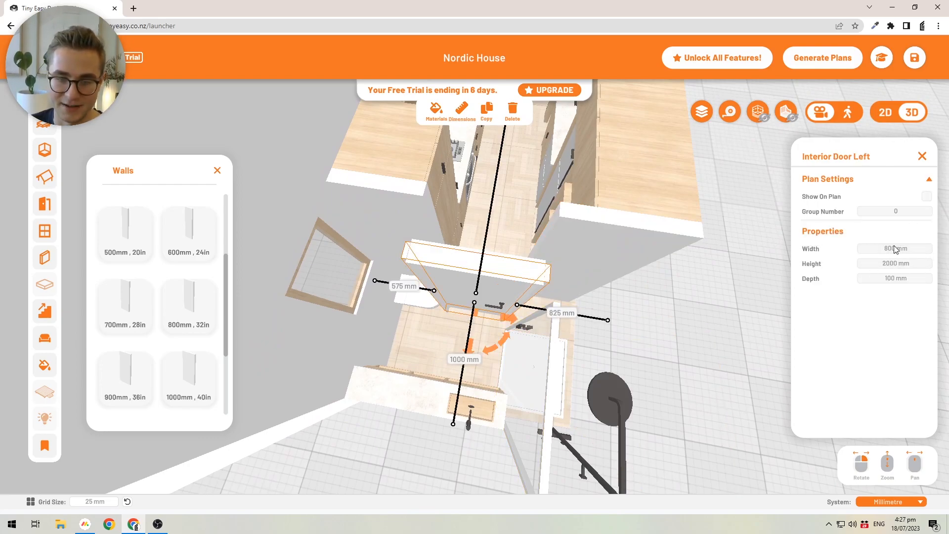
right_click_drag(521, 231, 606, 277)
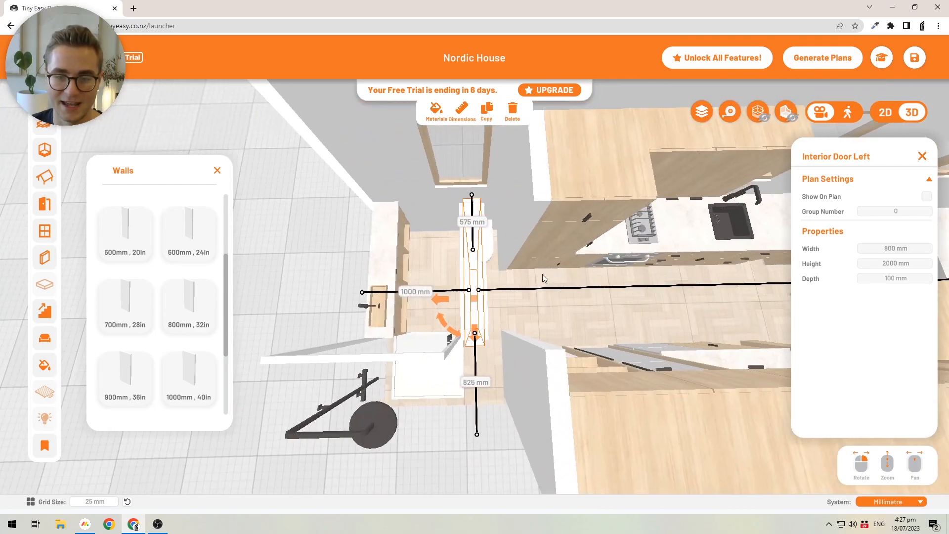
middle_click_drag(552, 276, 475, 262)
right_click_drag(393, 250, 457, 266)
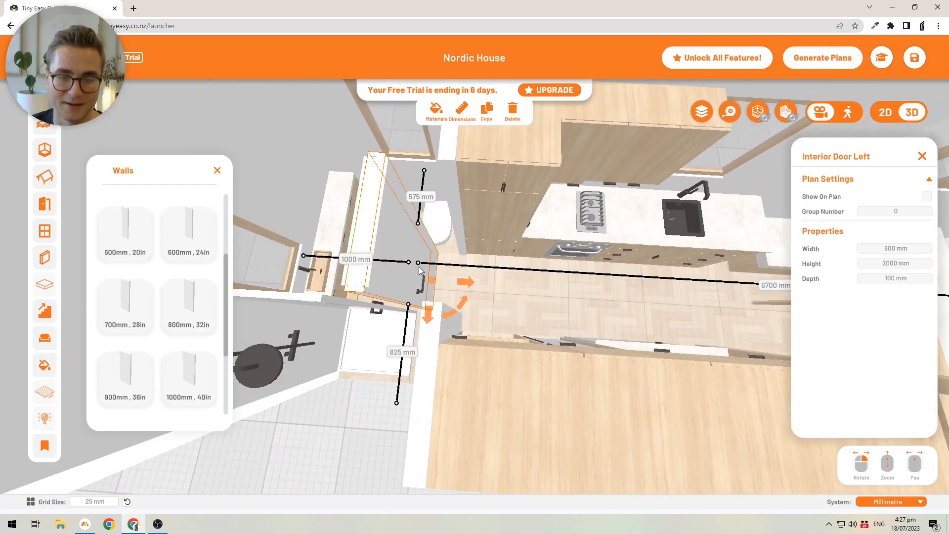
right_click_drag(472, 232, 426, 246)
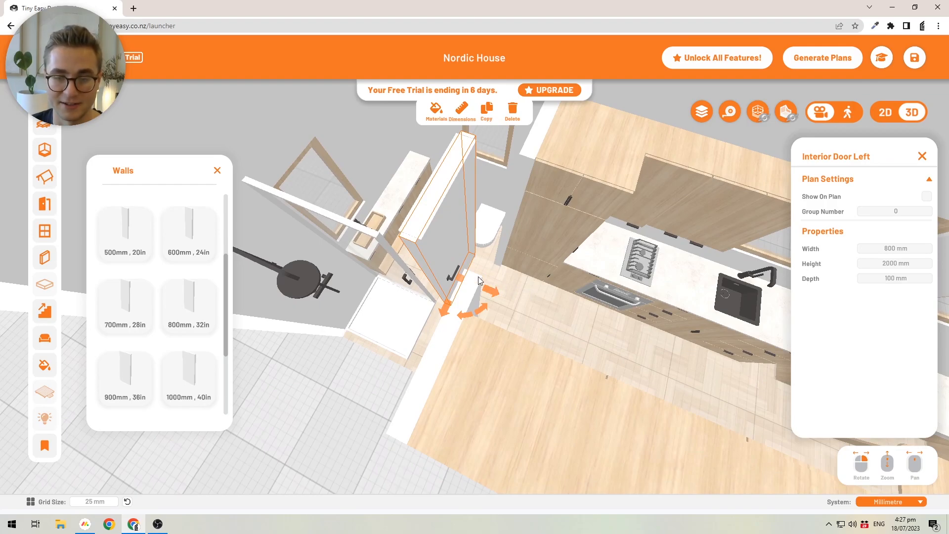
left_click(521, 286)
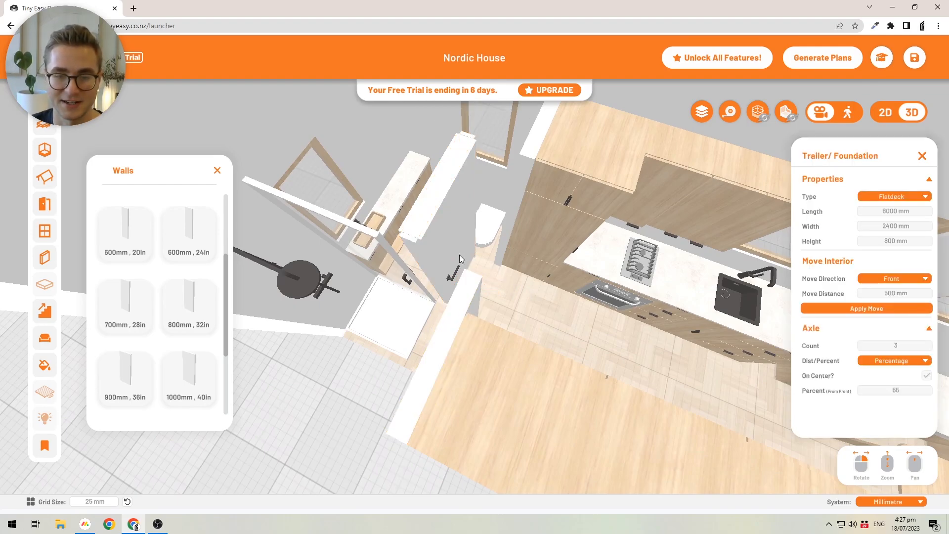
Step: Examine the interior door's clearances to the surrounding walls and fixtures using its dimension display
left_click(431, 242)
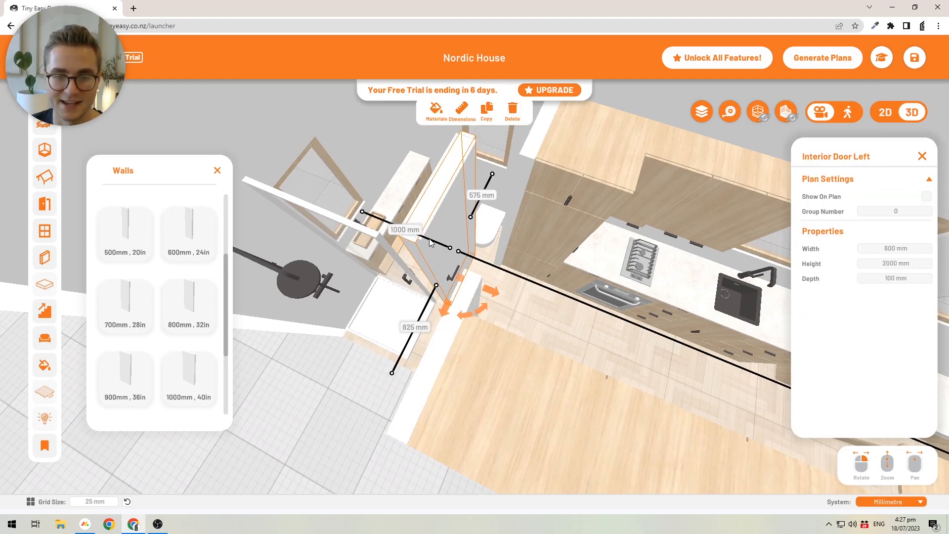
left_click(516, 283)
left_click(457, 219)
left_click_drag(424, 200, 477, 122)
left_click(462, 113)
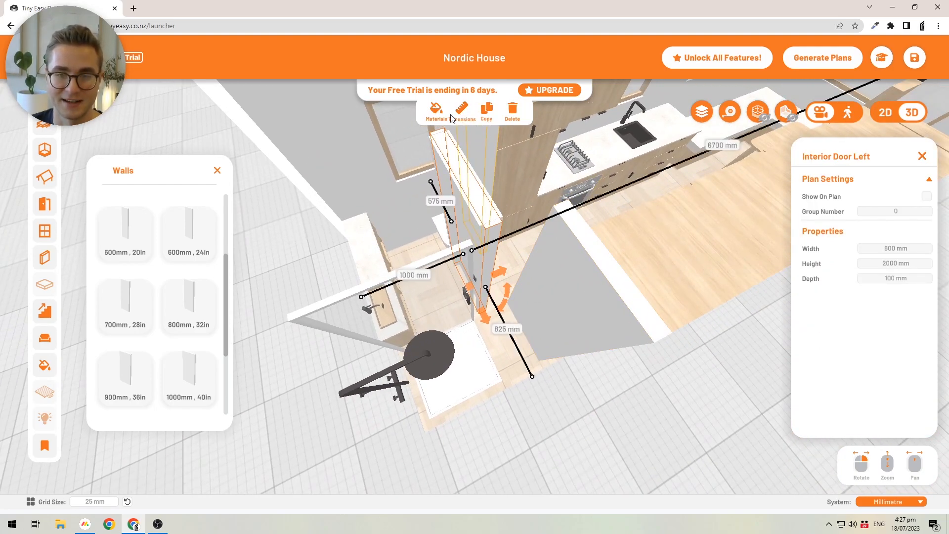
right_click_drag(538, 180, 467, 154)
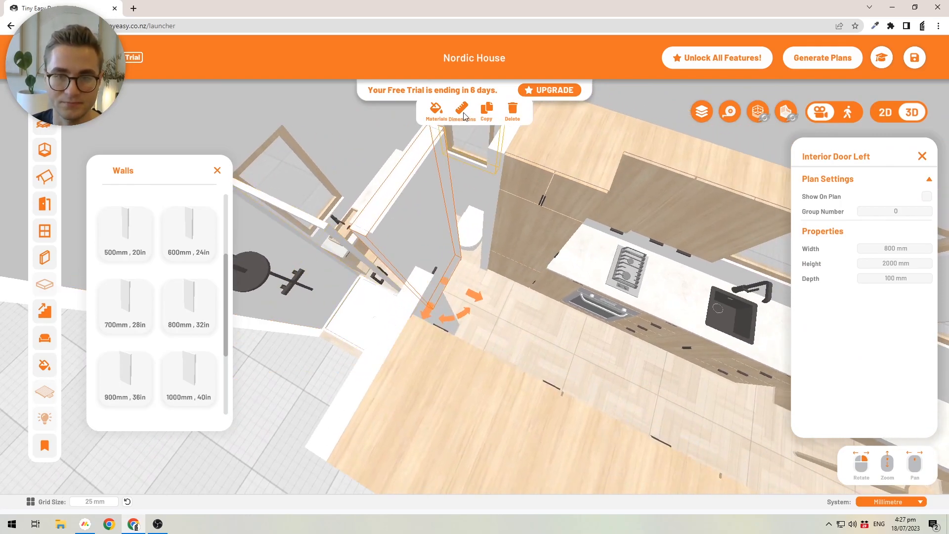
left_click(462, 109)
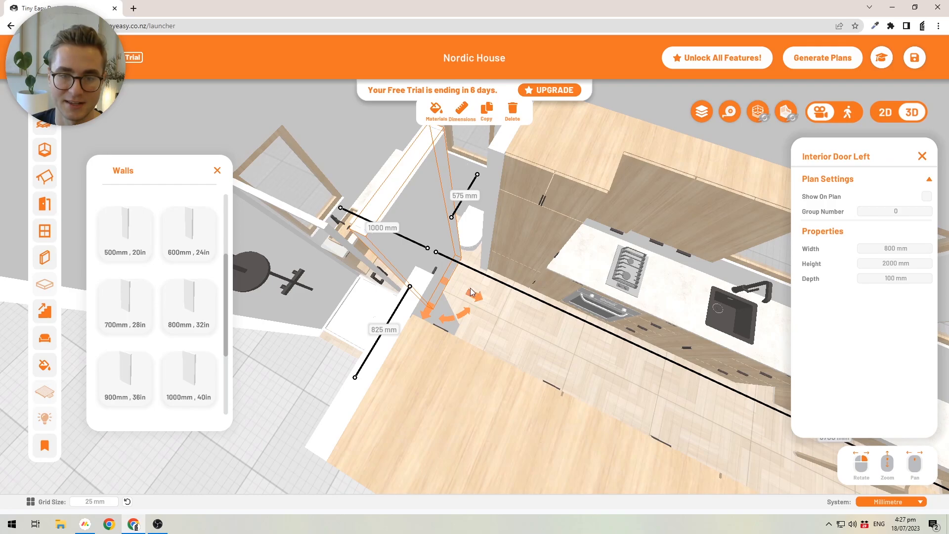
Step: Check the kitchen-side interior wall's position, and set the interior door's bathroom-side clearance to 1100 mm
left_click(491, 205)
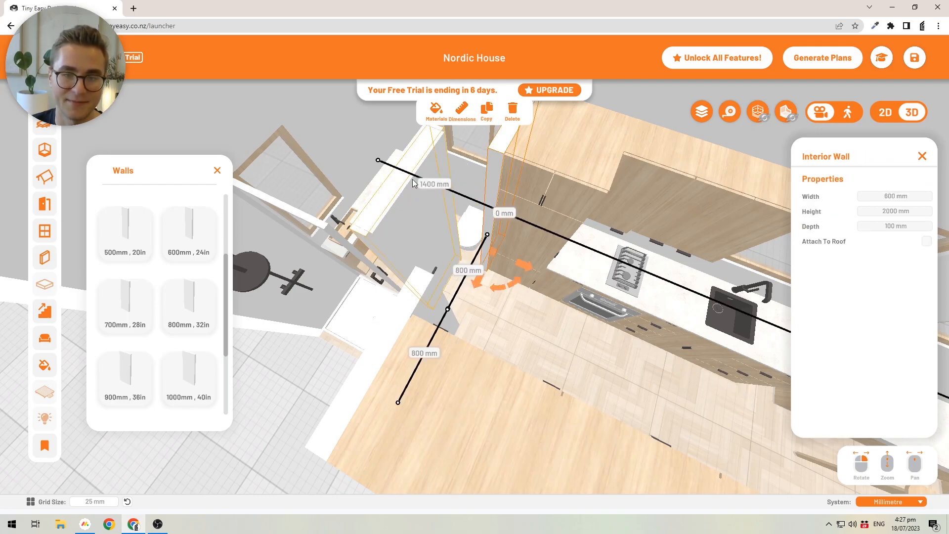
left_click(401, 197)
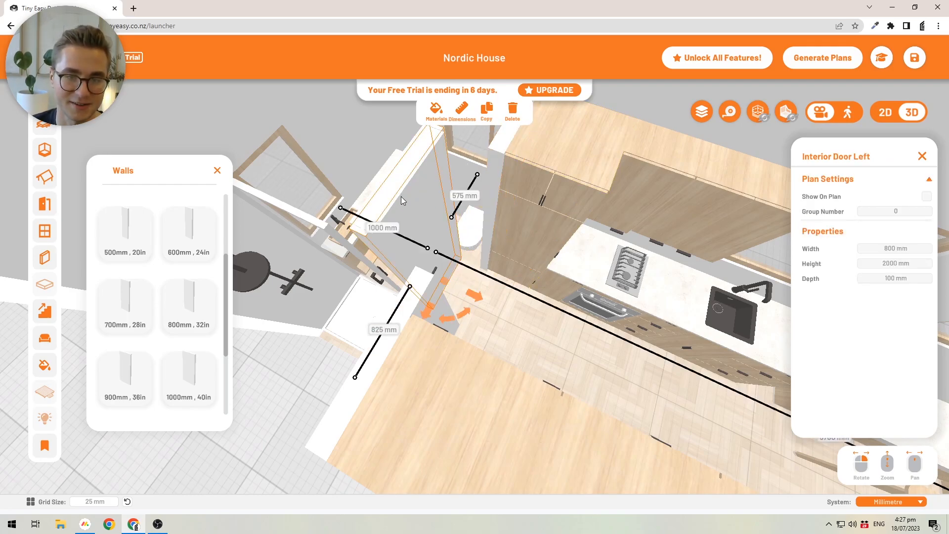
type("1100")
key("Return")
Step: Set the gap between the interior door and the shower-side interior wall to 0 mm
right_click_drag(460, 259, 390, 279)
scroll(389, 286, "up", 4)
middle_click_drag(388, 292, 429, 354)
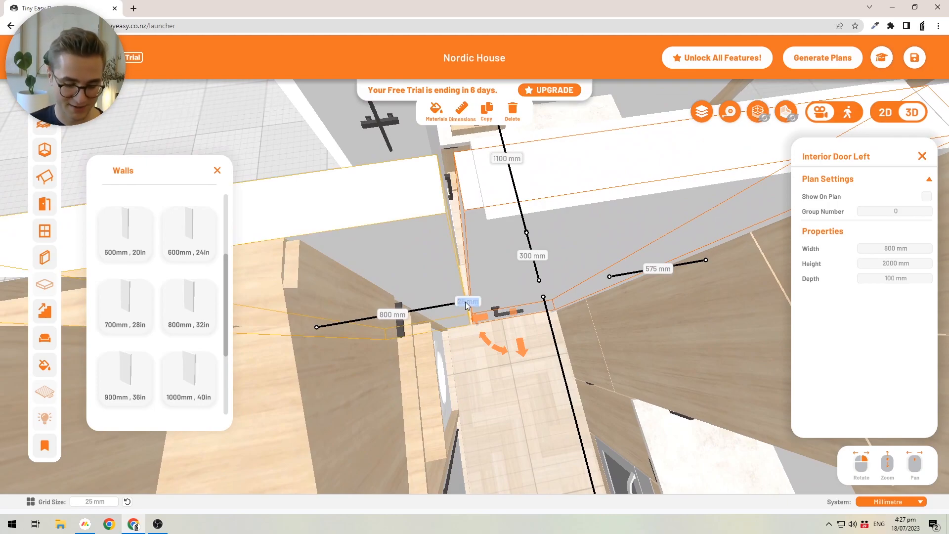
type("0")
key("Return")
Step: Examine how the interior door fits between the two interior walls and relates to the toilet, vanity and shower
scroll(425, 268, "down", 5)
scroll(471, 291, "up", 3)
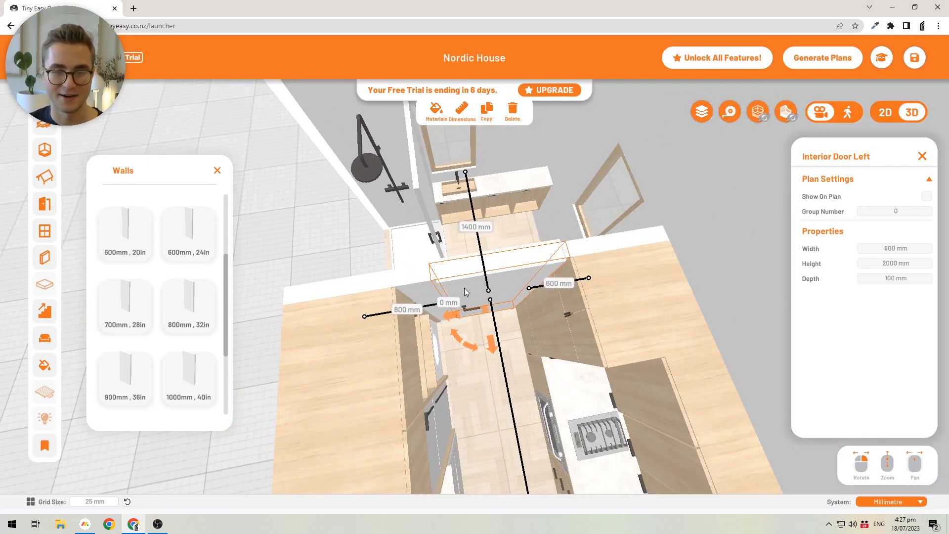
left_click(415, 277)
left_click(469, 270)
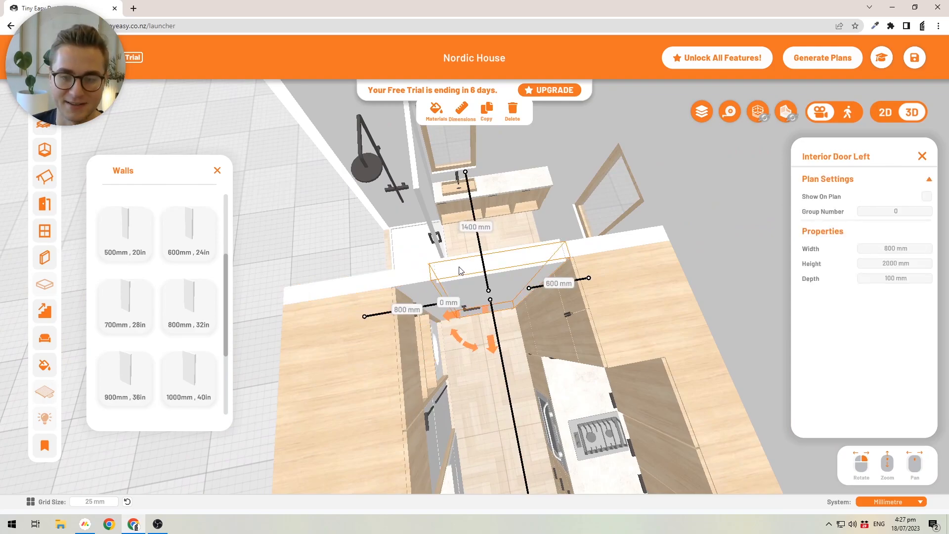
middle_click_drag(450, 242, 512, 300)
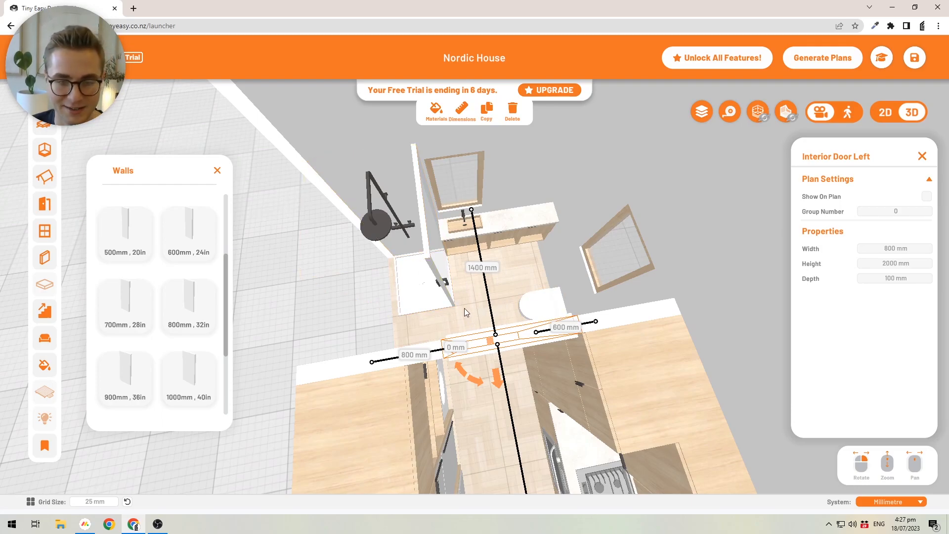
left_click(443, 327)
right_click_drag(439, 332, 469, 255)
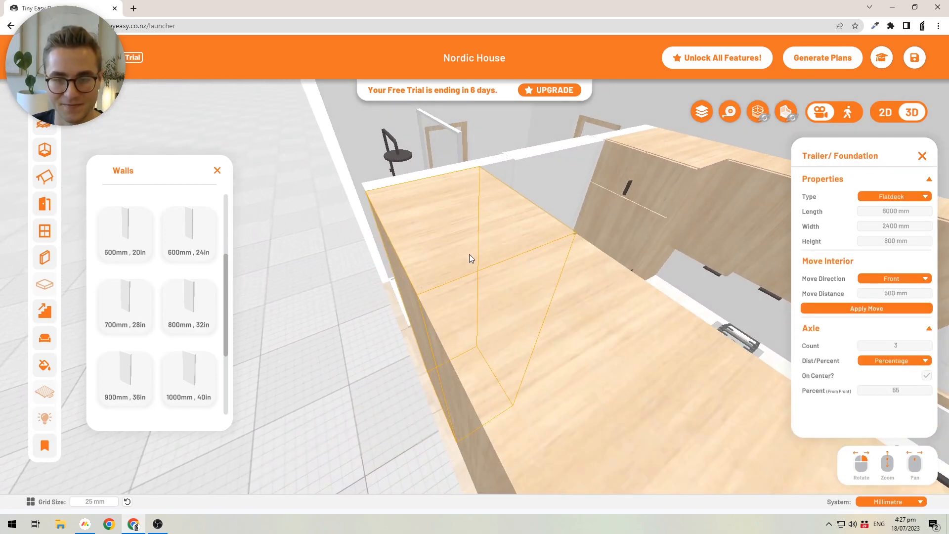